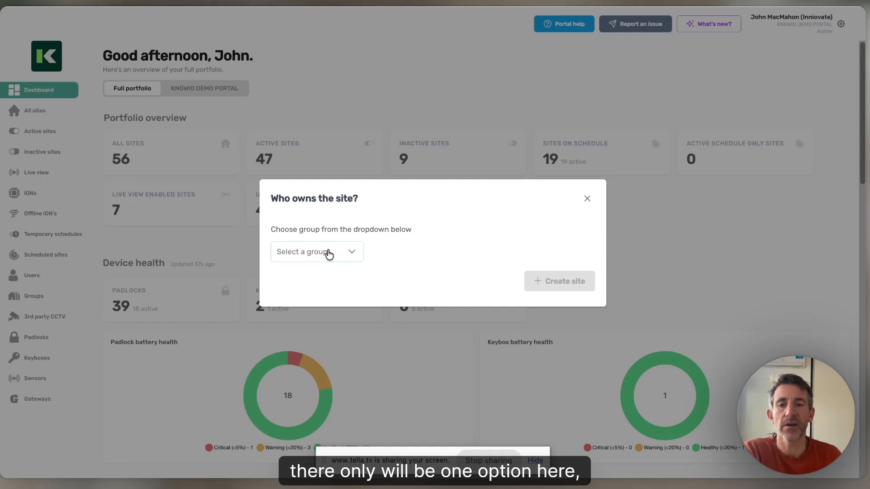
# - Create a new site owned by the KNOWIO DEMO PORTAL group and open it
pyautogui.click(329, 255)
pyautogui.scroll(-4, 301, 322)
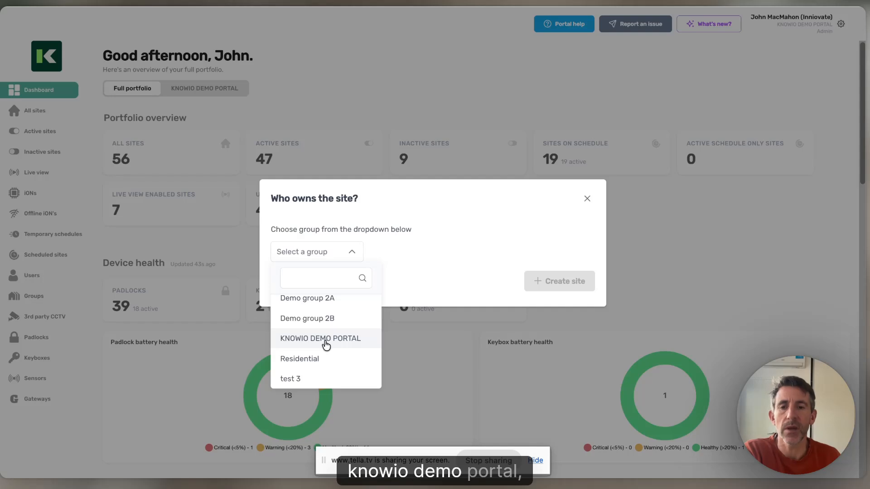
pyautogui.click(326, 344)
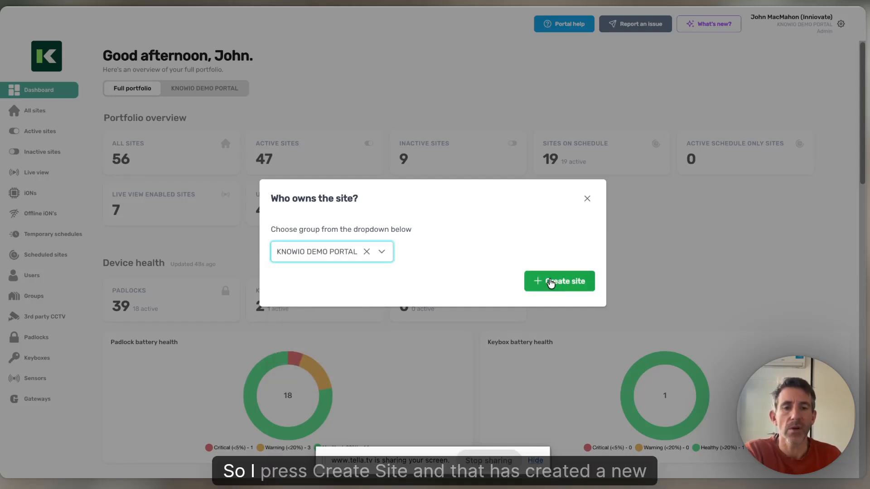
pyautogui.click(551, 282)
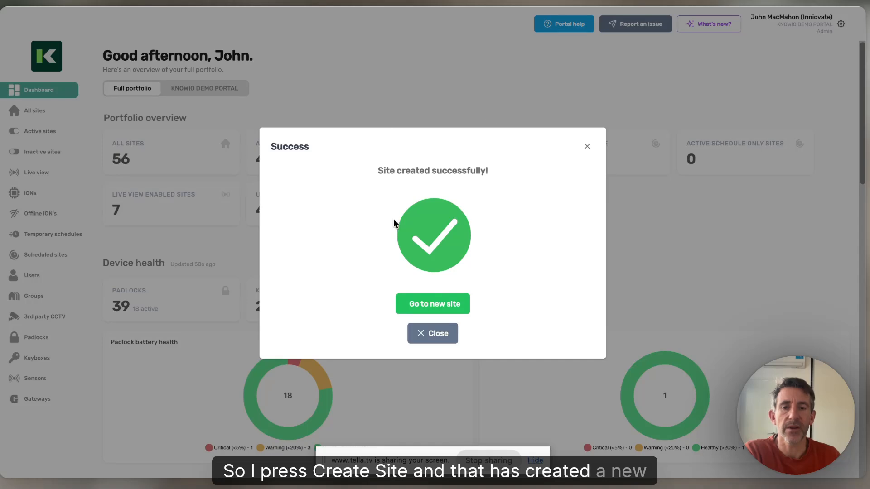
pyautogui.click(437, 306)
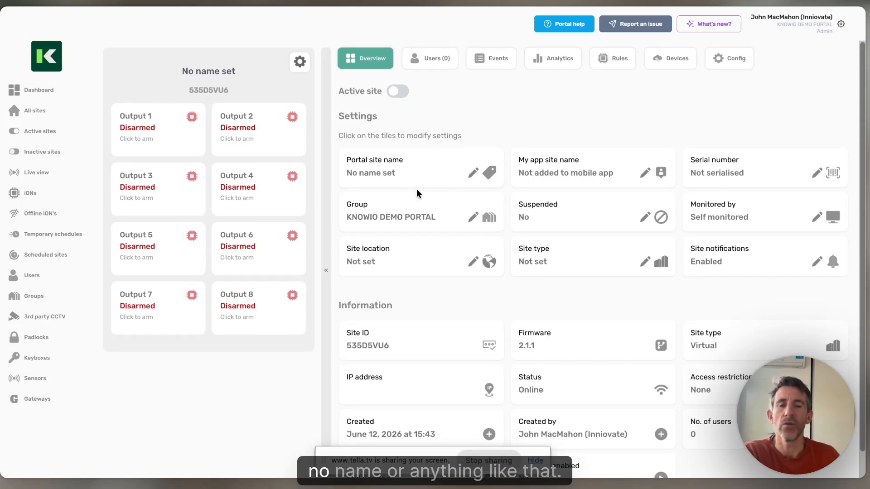
# - Set the portal site name to "Test site 1" and save it
pyautogui.click(473, 172)
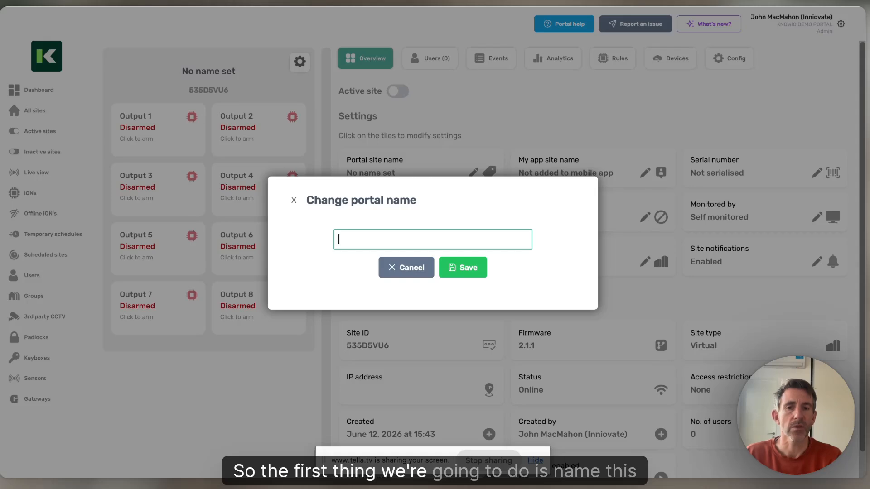
pyautogui.write('Test site 1')
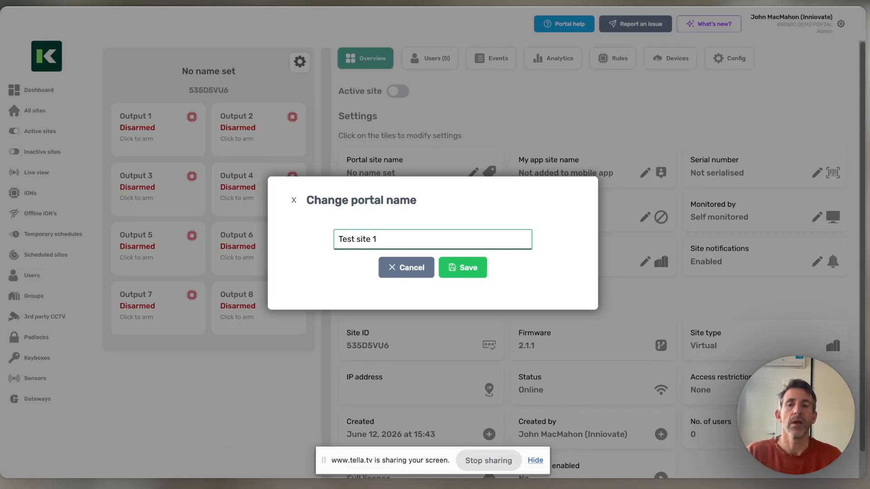
pyautogui.click(458, 267)
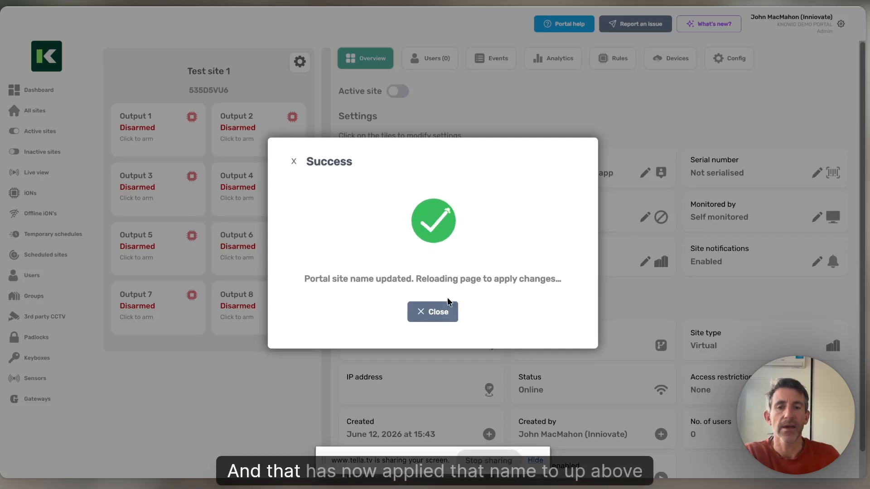
pyautogui.click(444, 312)
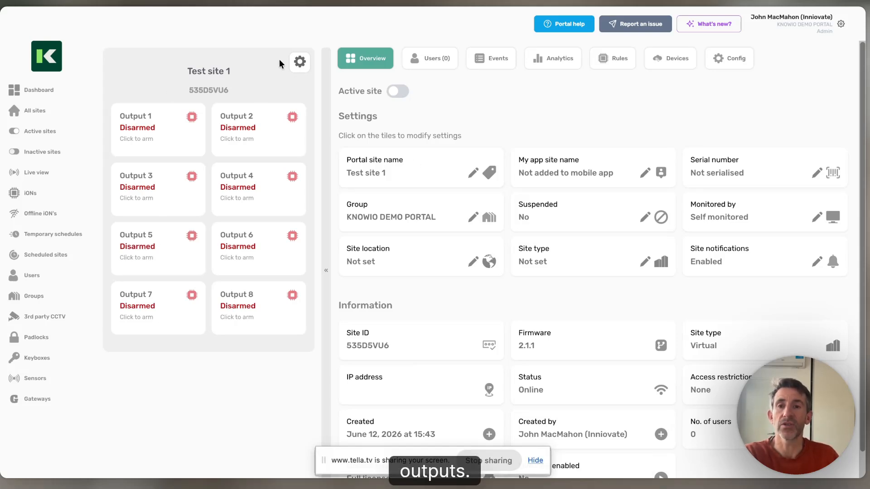
# - Deactivate Output 8, Output 7 and Output 6 of the site, saving each one
pyautogui.click(297, 67)
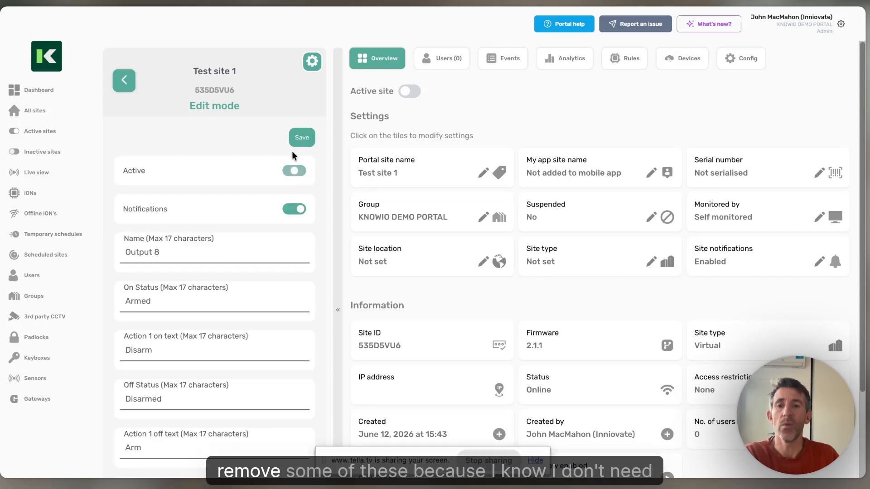
pyautogui.click(296, 137)
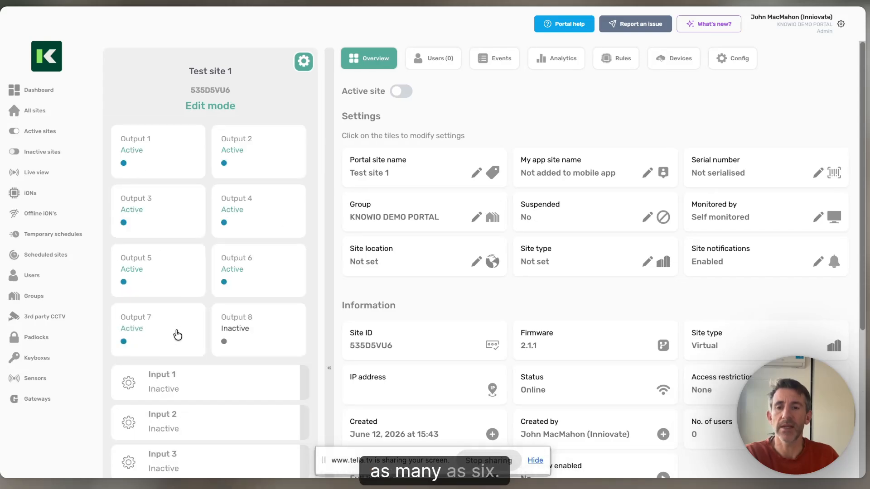
pyautogui.click(178, 334)
pyautogui.click(290, 171)
pyautogui.click(301, 136)
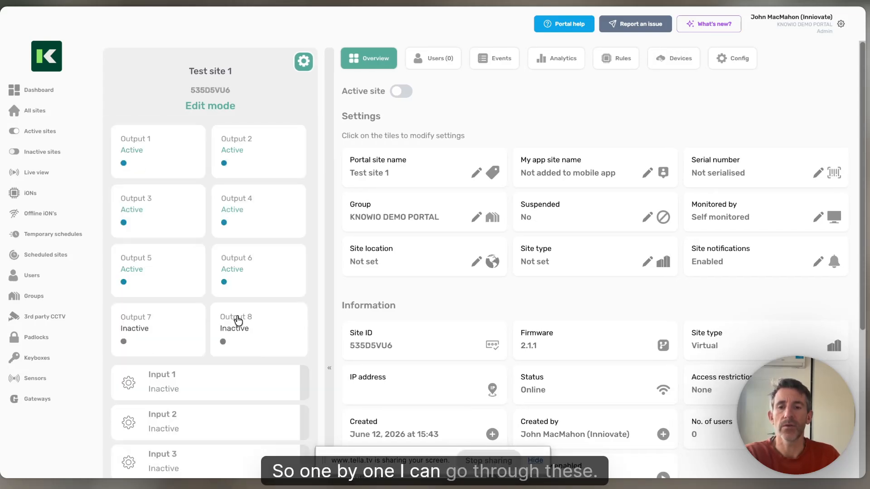
pyautogui.click(248, 272)
pyautogui.click(293, 170)
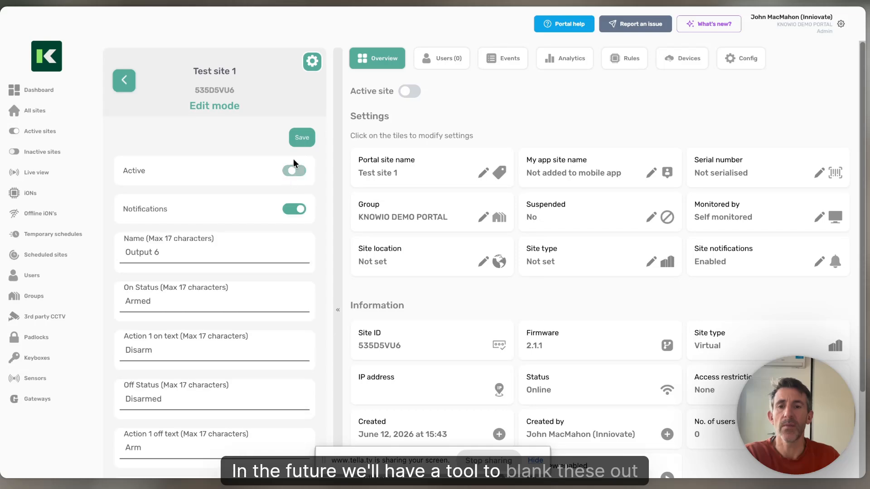
pyautogui.click(296, 139)
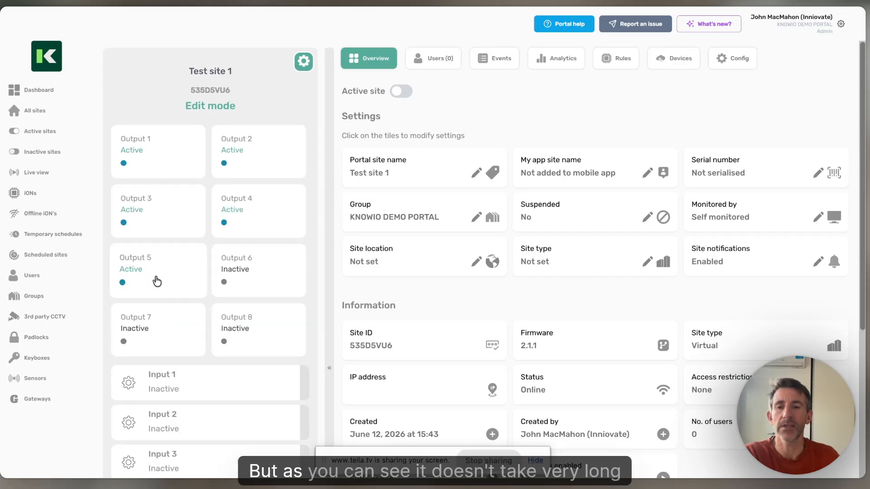
# - Deactivate Output 5 and Output 4, saving each one, and leave the outputs' edit mode
pyautogui.click(156, 278)
pyautogui.click(294, 171)
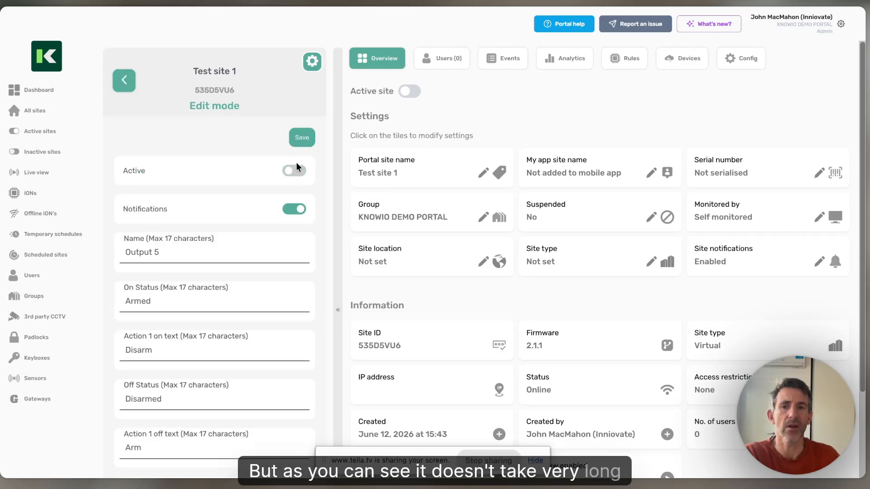
pyautogui.click(300, 137)
pyautogui.click(249, 223)
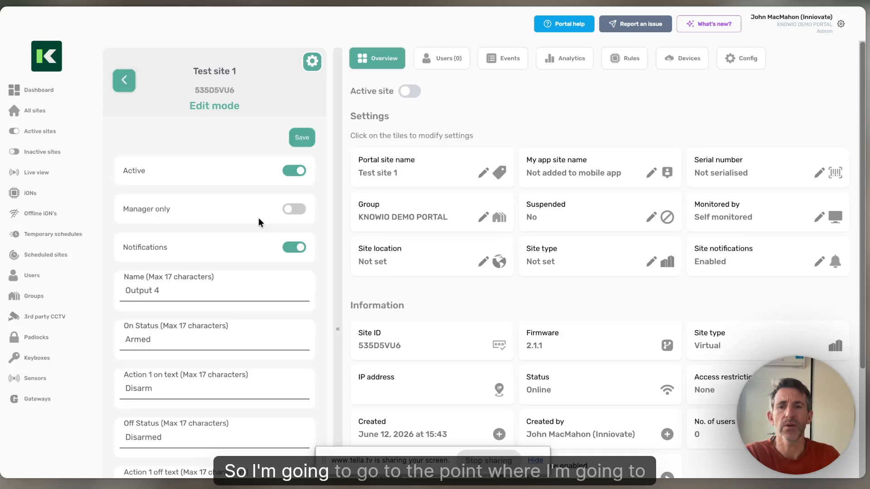
pyautogui.click(294, 170)
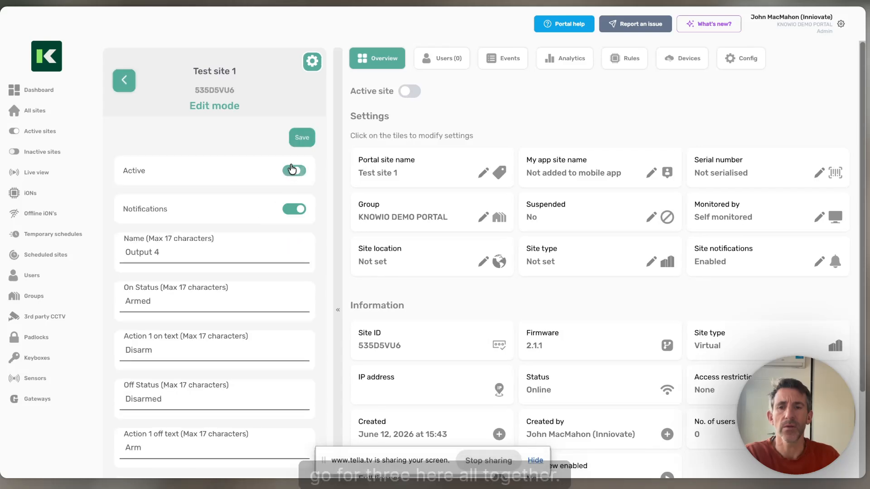
pyautogui.click(300, 142)
pyautogui.click(303, 65)
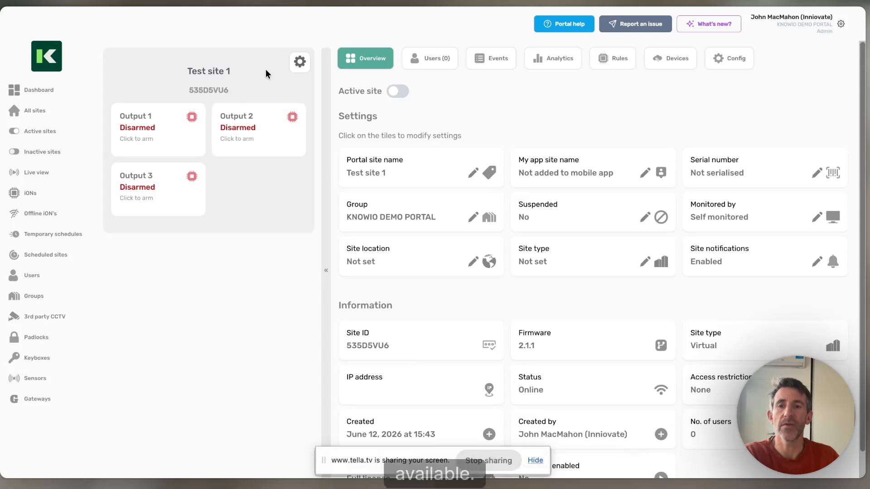
# - Rename Output 1 as "Control all" in its output settings
pyautogui.click(300, 61)
pyautogui.click(180, 151)
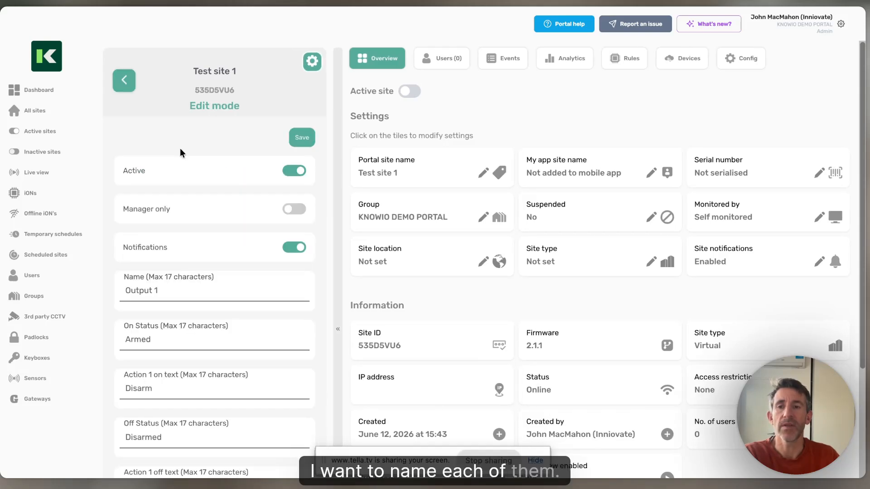
pyautogui.moveTo(159, 290); pyautogui.dragTo(125, 290)
pyautogui.write('Contro')
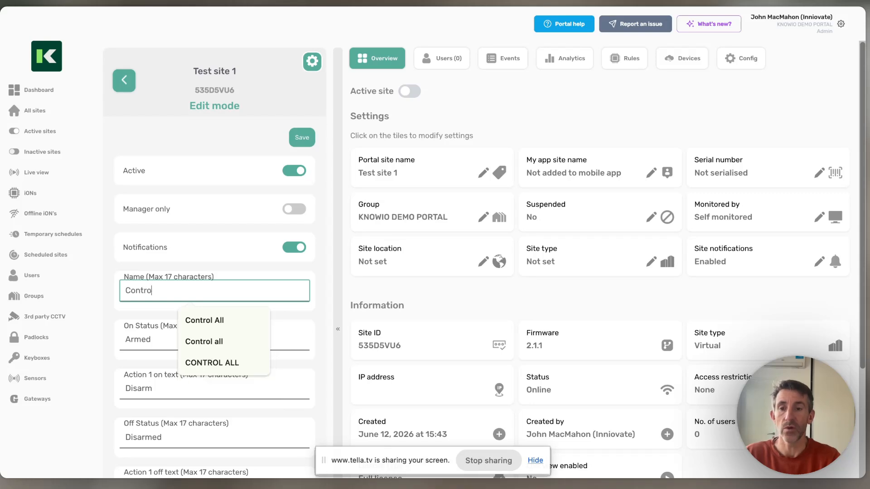
pyautogui.write('l all')
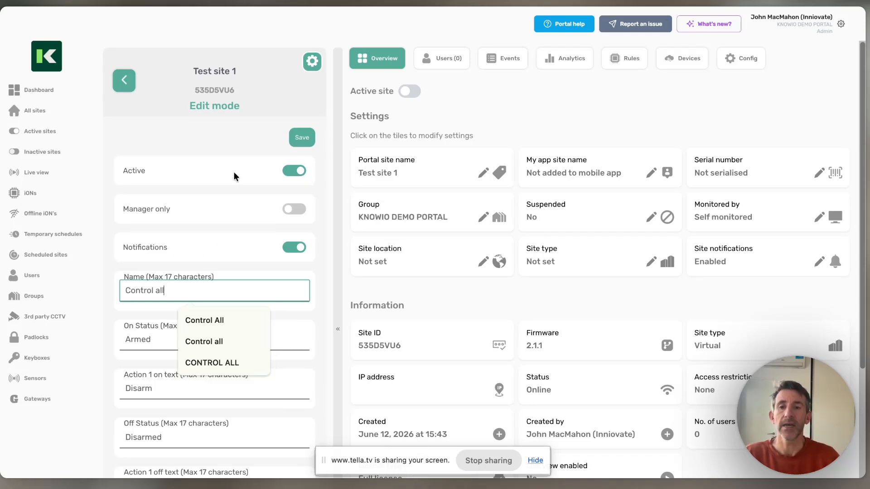
pyautogui.click(235, 176)
# - Change the switch icon of the "Control all" output to Camera and save the output
pyautogui.scroll(-2, 229, 172)
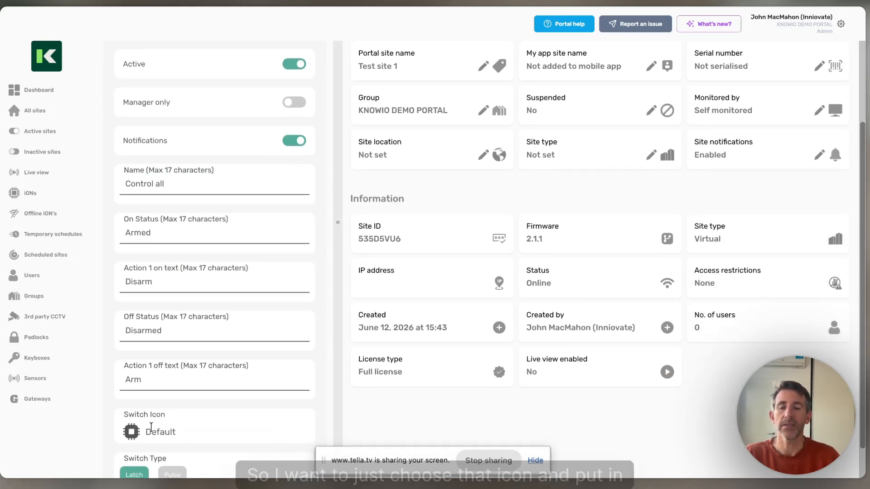
pyautogui.click(133, 433)
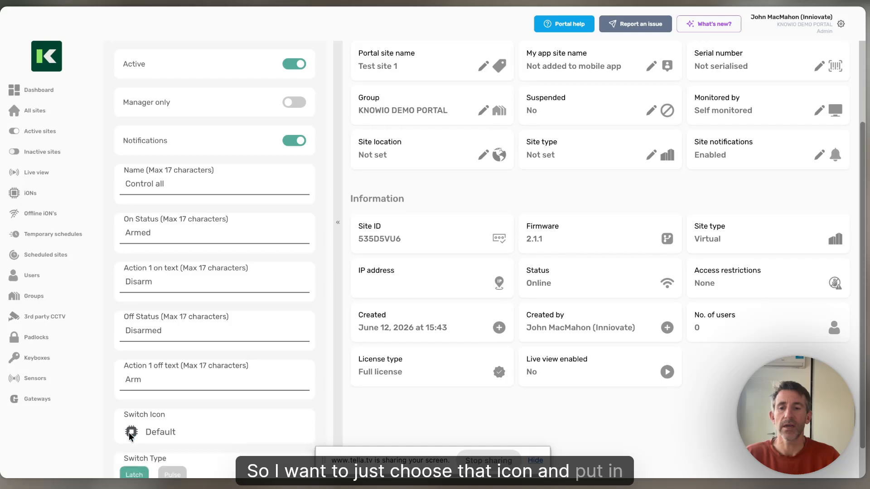
pyautogui.scroll(-1, 135, 425)
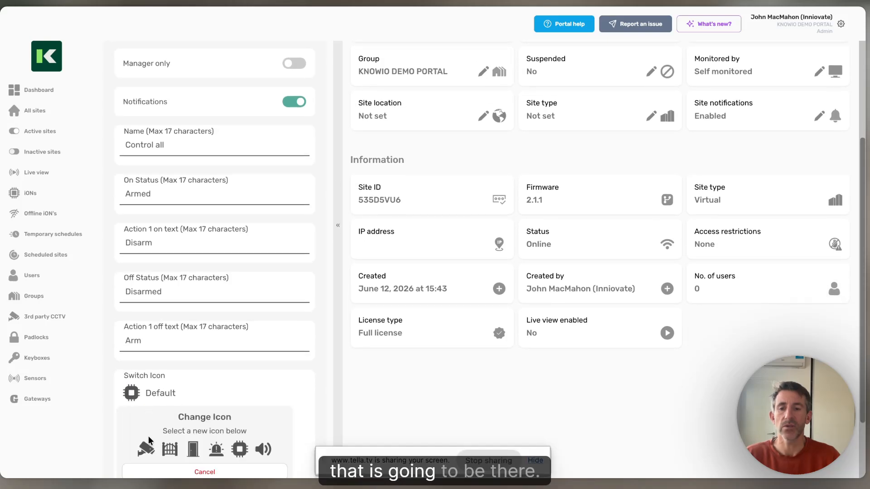
pyautogui.click(146, 449)
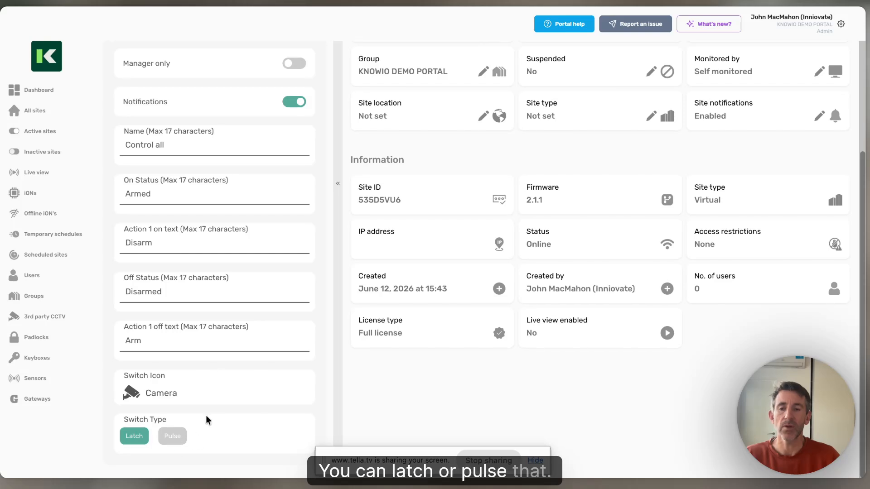
pyautogui.scroll(3, 206, 420)
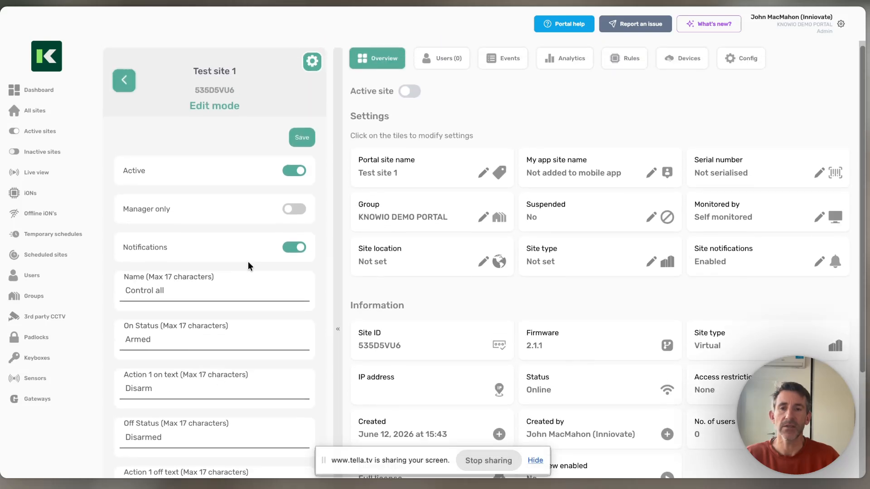
pyautogui.click(301, 136)
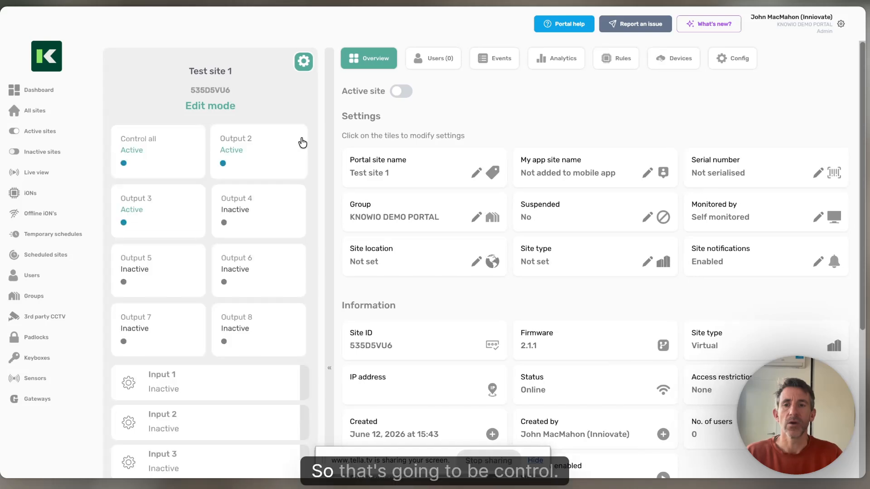
# - Rename Output 2 as "CCTV Tower 1" in its output settings
pyautogui.click(266, 157)
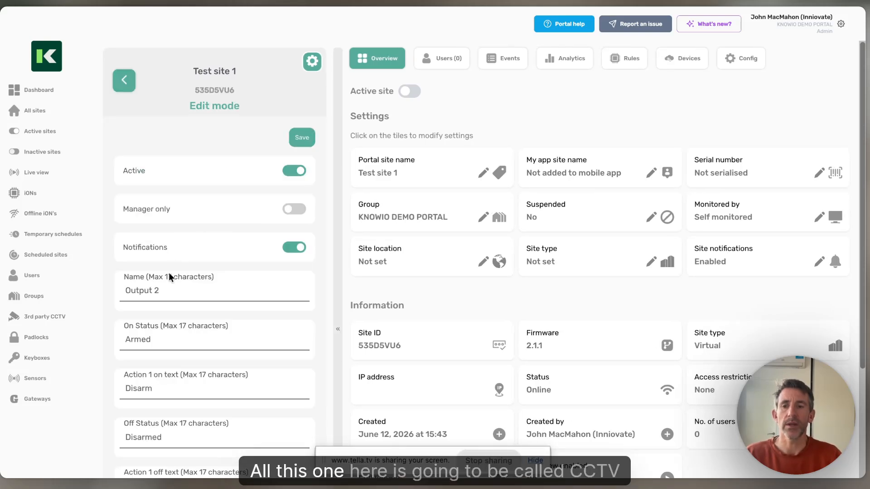
pyautogui.moveTo(162, 289); pyautogui.dragTo(121, 290)
pyautogui.write('CC')
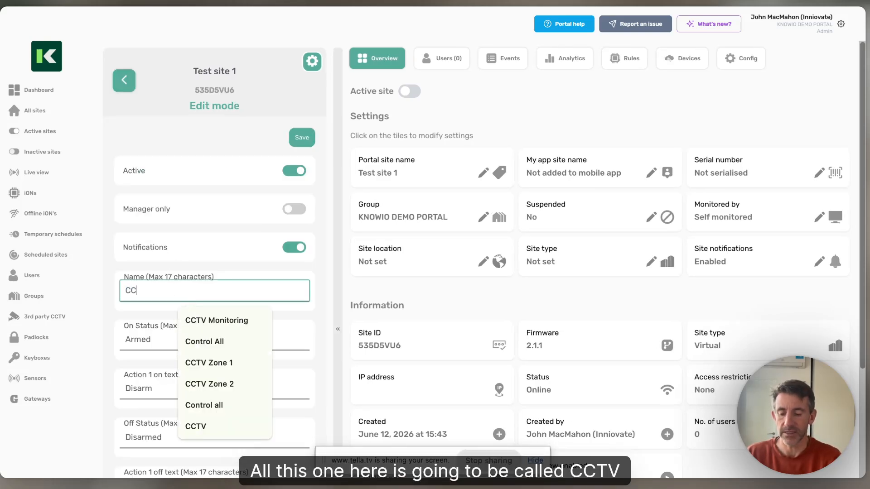
pyautogui.write('TV Tower 1')
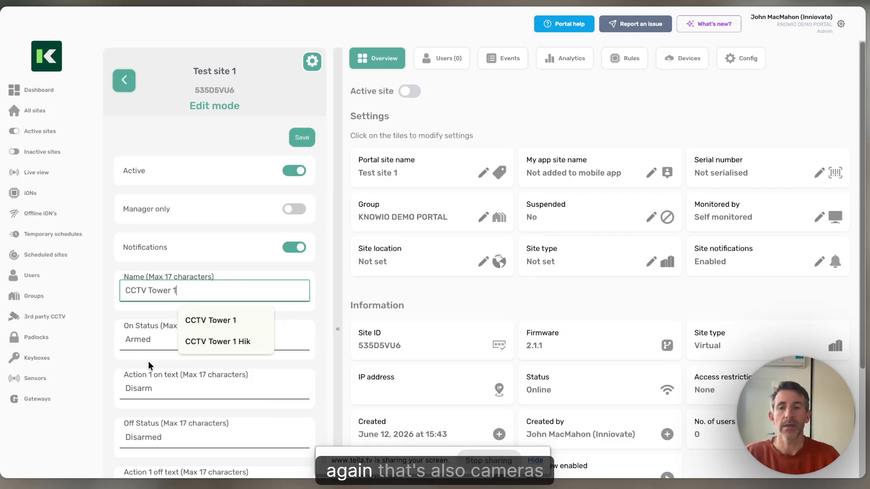
pyautogui.click(121, 363)
# - Give the "CCTV Tower 1" output the camera switch icon, save it and leave the outputs' edit mode
pyautogui.scroll(-3, 122, 363)
pyautogui.click(132, 399)
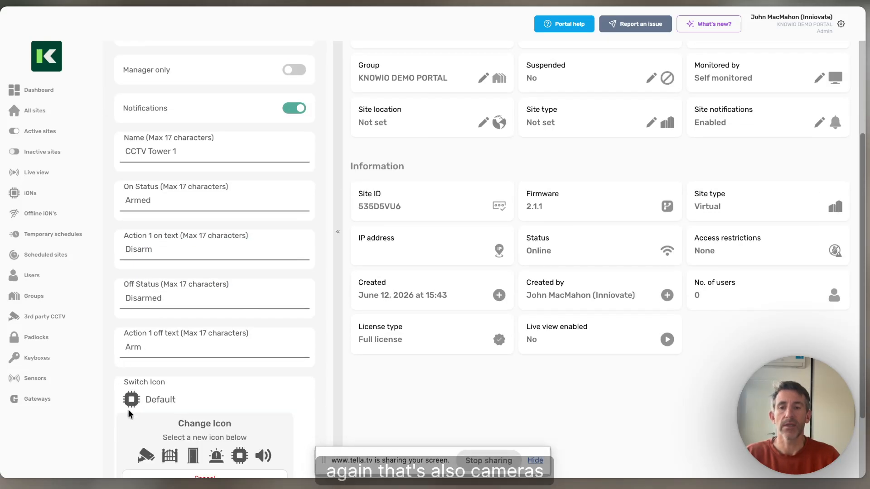
pyautogui.click(145, 455)
pyautogui.scroll(3, 302, 146)
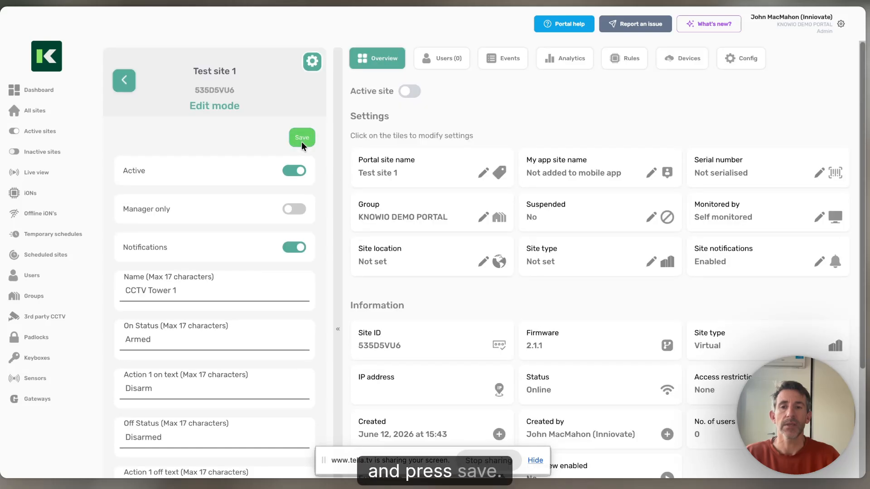
pyautogui.click(302, 144)
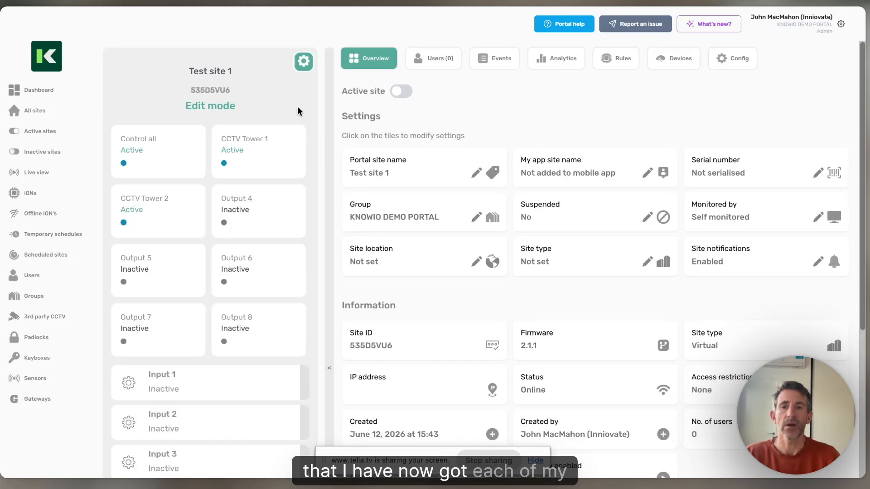
pyautogui.click(305, 56)
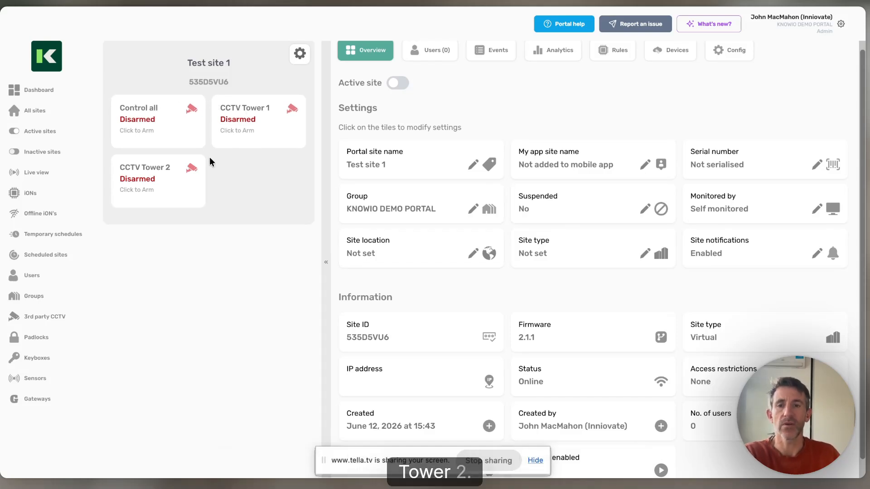
# - Set the site's "Monitored by" option to Z Sentinel Test
pyautogui.scroll(1, 258, 135)
pyautogui.scroll(1, 257, 136)
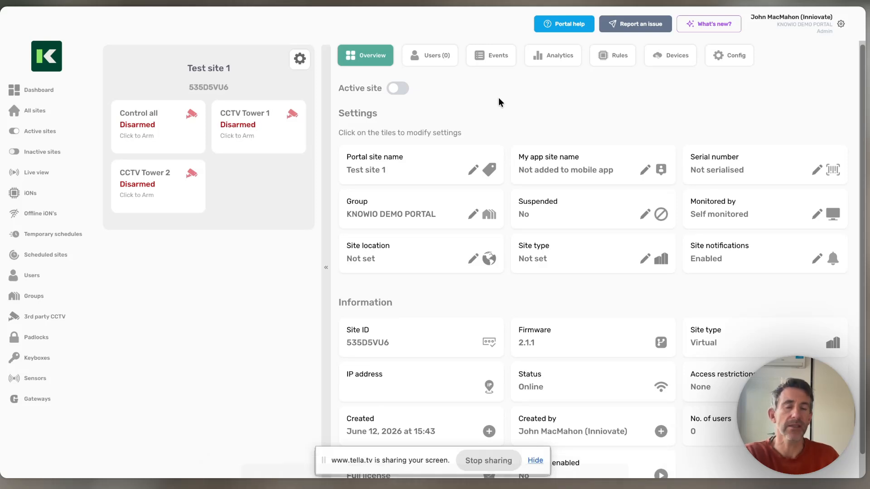
pyautogui.click(728, 219)
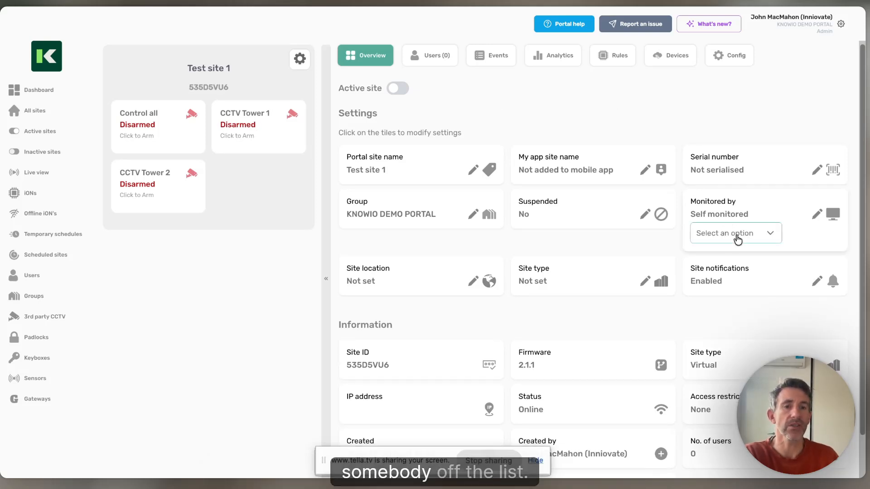
pyautogui.click(737, 234)
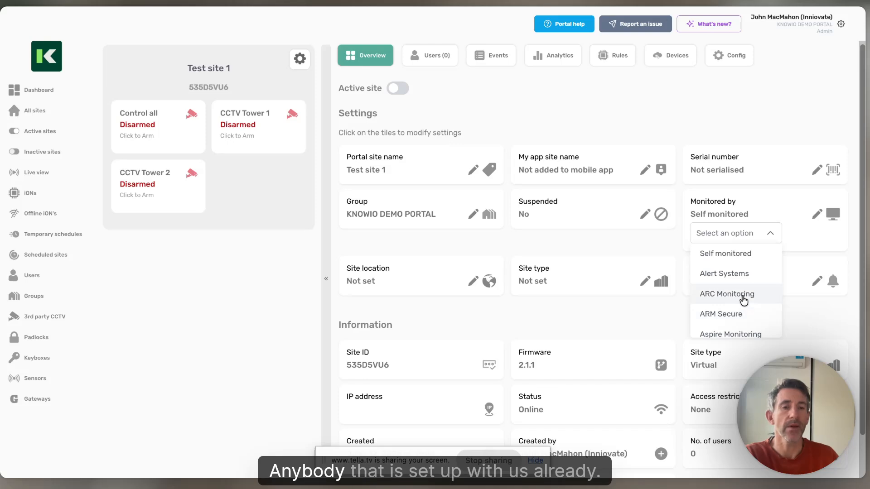
pyautogui.scroll(-5, 742, 299)
pyautogui.scroll(-4, 744, 300)
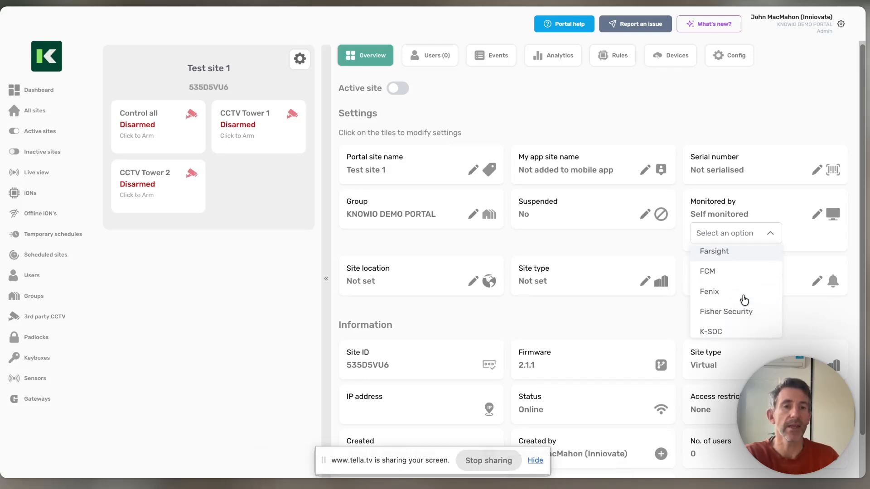
pyautogui.scroll(-8, 744, 299)
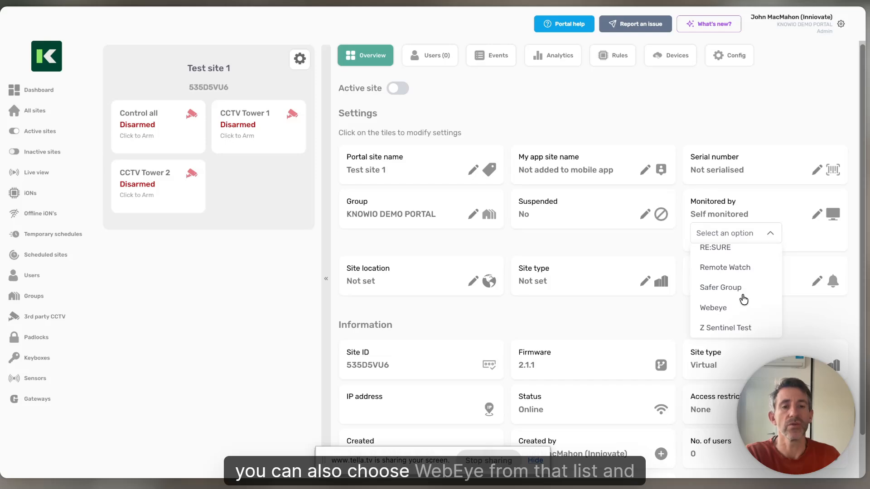
pyautogui.scroll(15, 746, 317)
pyautogui.scroll(-15, 746, 317)
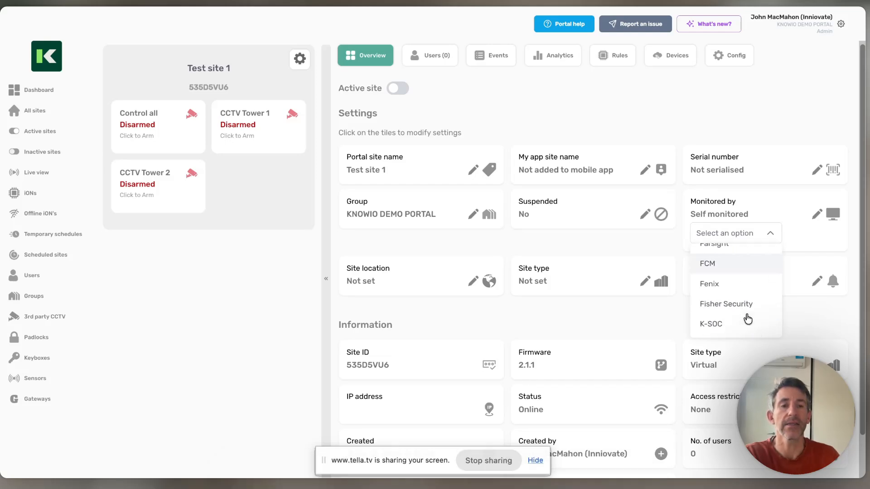
pyautogui.click(741, 327)
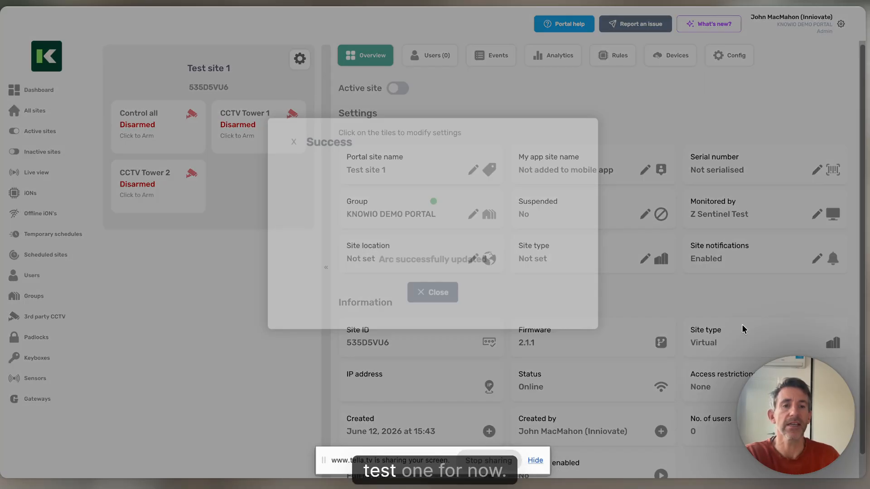
pyautogui.click(432, 320)
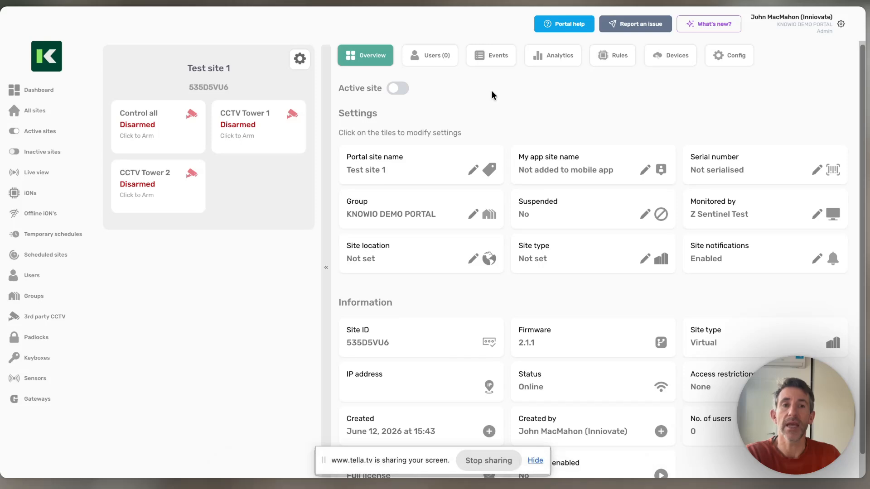
# - Open the site's users, view the form for inviting a new user and close it without sending an invitation
pyautogui.click(421, 63)
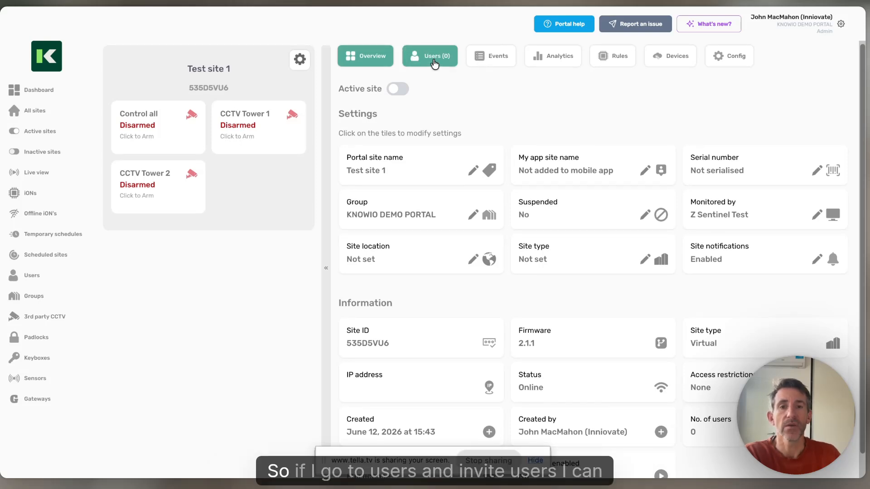
pyautogui.click(677, 105)
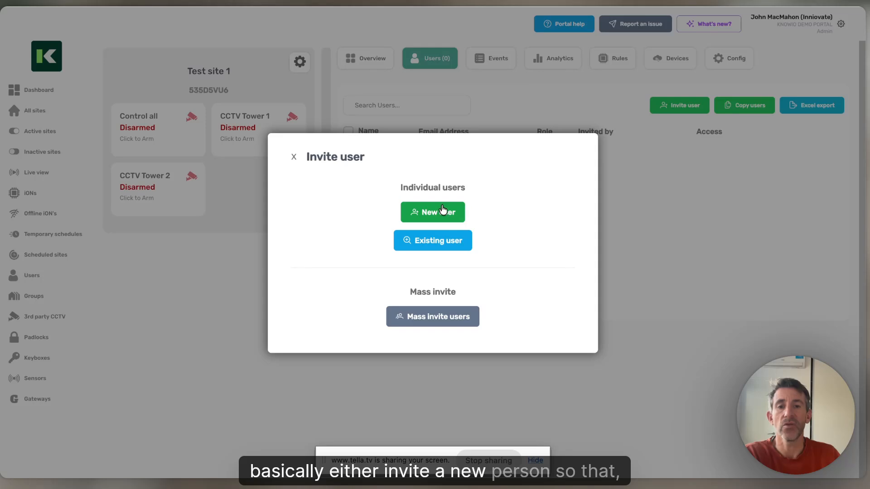
pyautogui.click(442, 211)
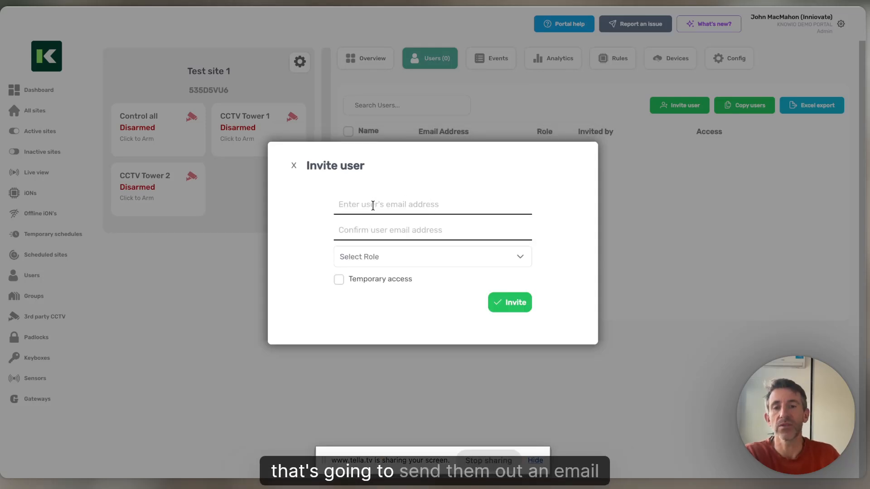
pyautogui.click(293, 167)
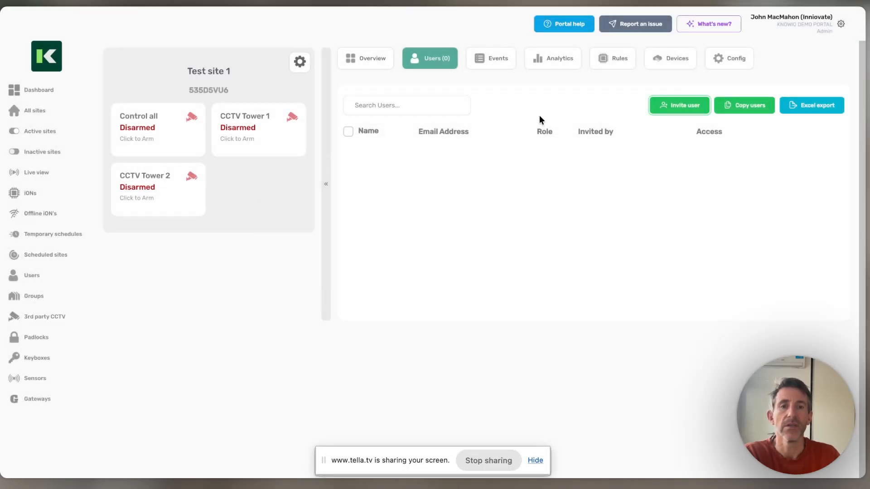
# - Invite an existing user to the site by their e-mail address, with the App manager role
pyautogui.click(681, 111)
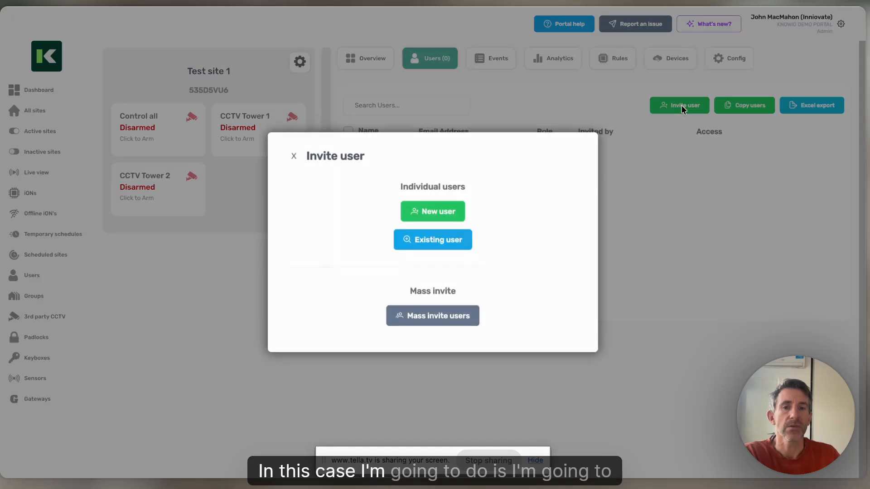
pyautogui.click(443, 238)
pyautogui.click(432, 239)
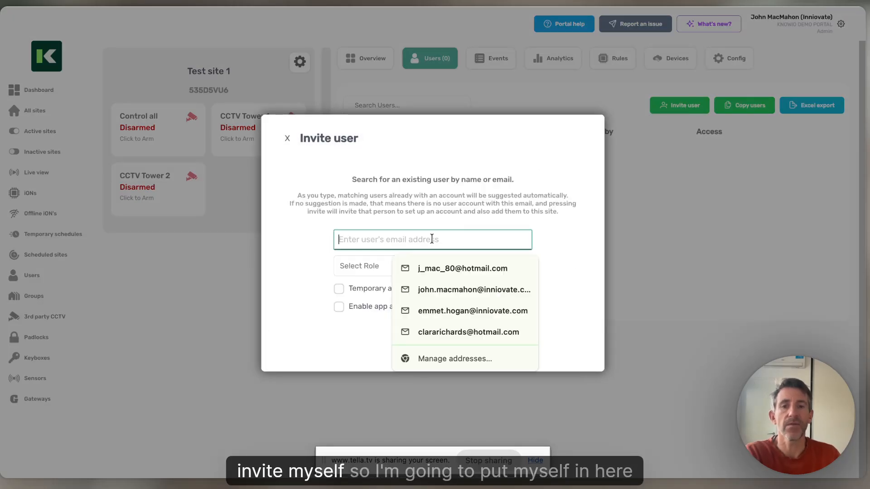
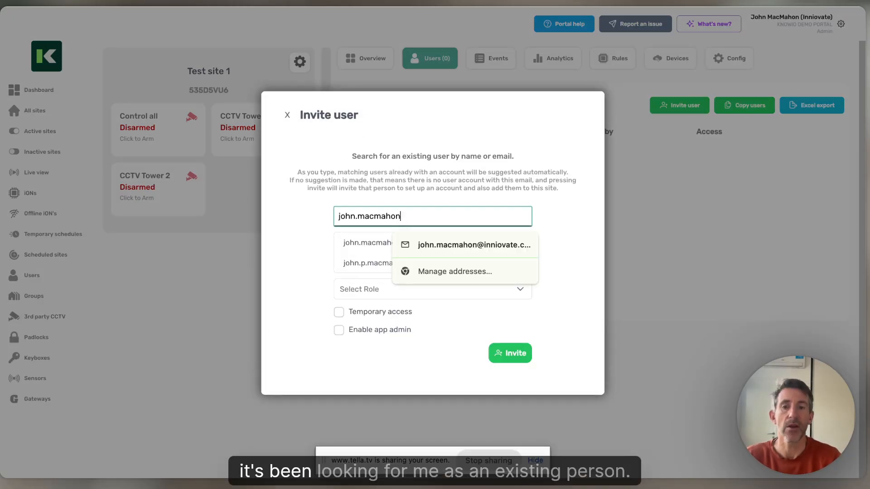
pyautogui.click(368, 252)
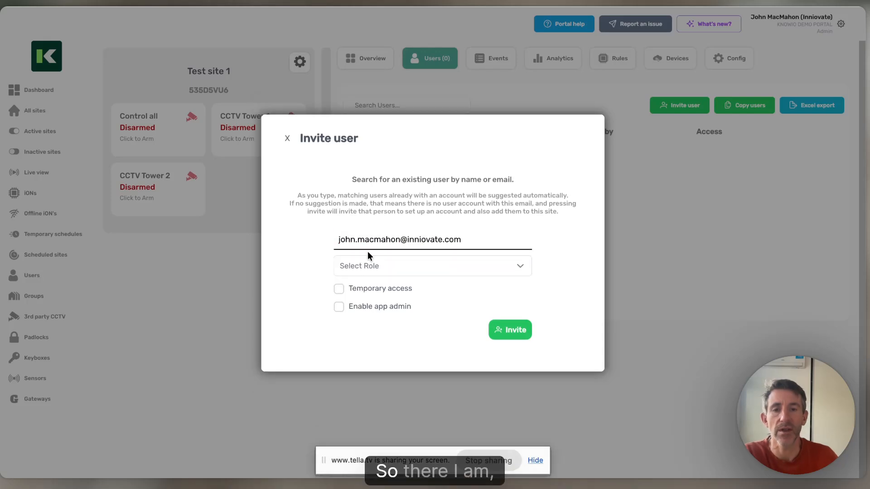
pyautogui.click(369, 267)
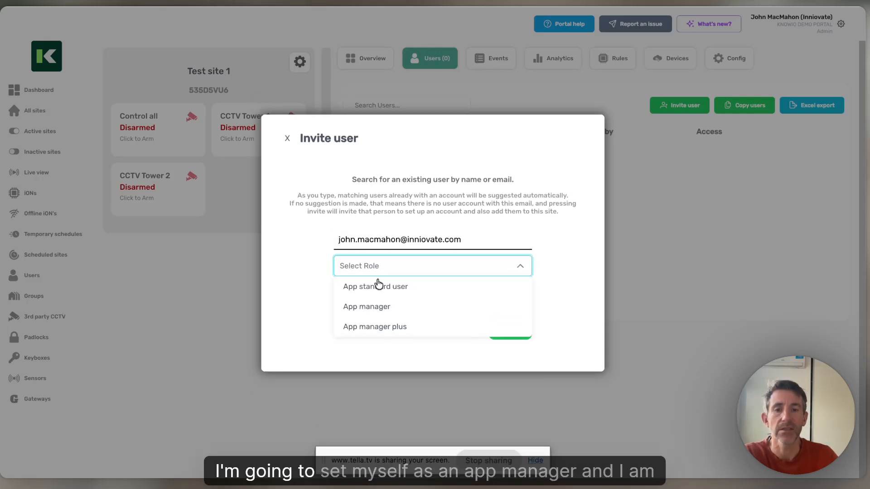
pyautogui.click(396, 311)
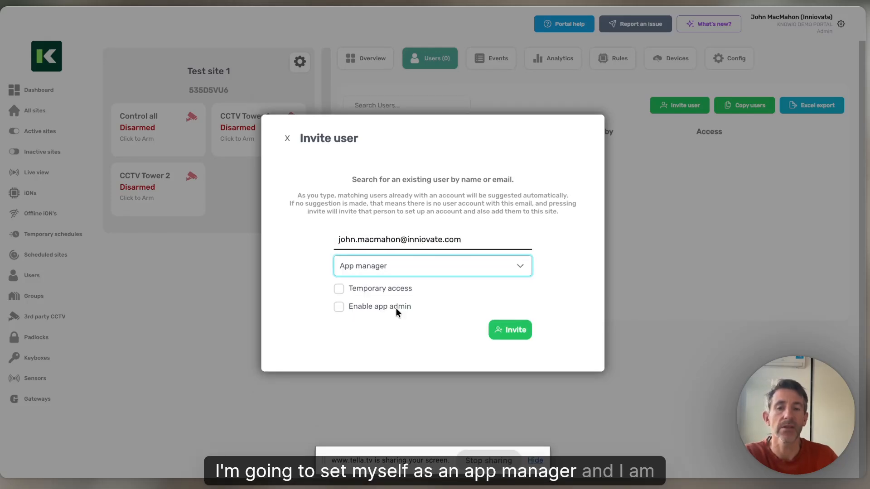
pyautogui.click(509, 332)
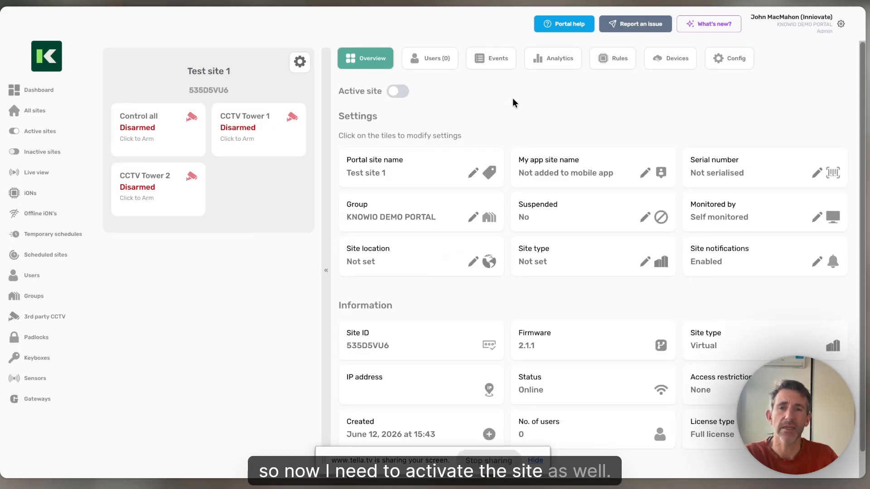
# - Make Test site 1 an active site and confirm that billing commences
pyautogui.click(399, 91)
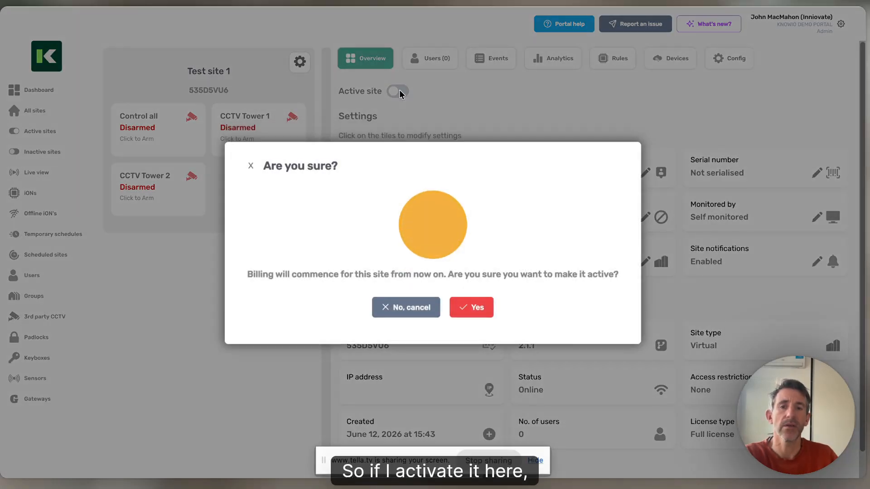
pyautogui.click(476, 310)
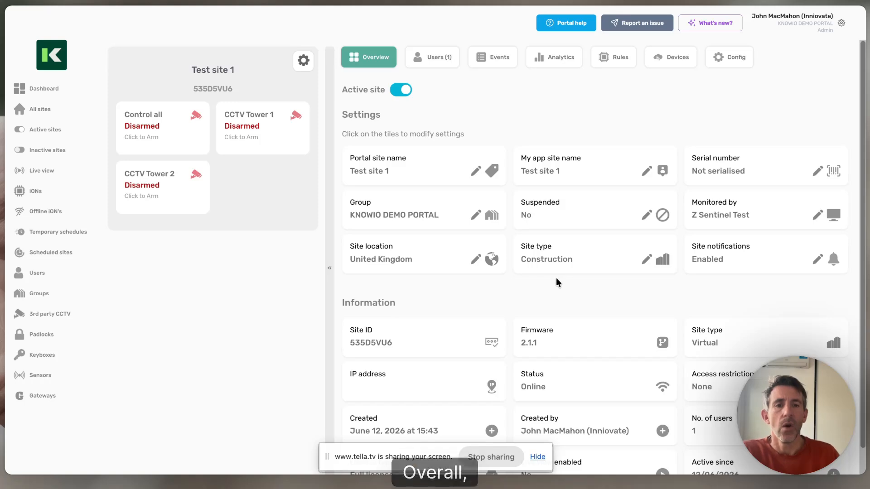
# - Review the site's overview information, its users, event log, devices and rules
pyautogui.scroll(-1, 556, 278)
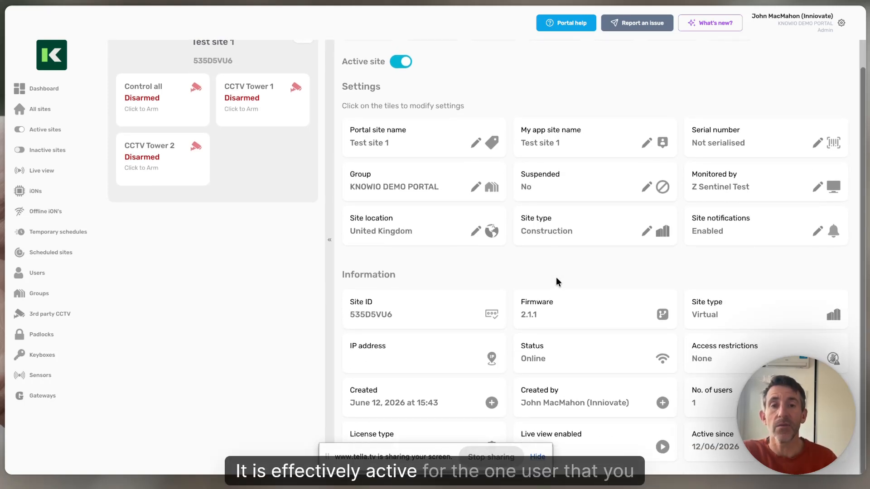
pyautogui.scroll(1, 556, 278)
pyautogui.click(426, 65)
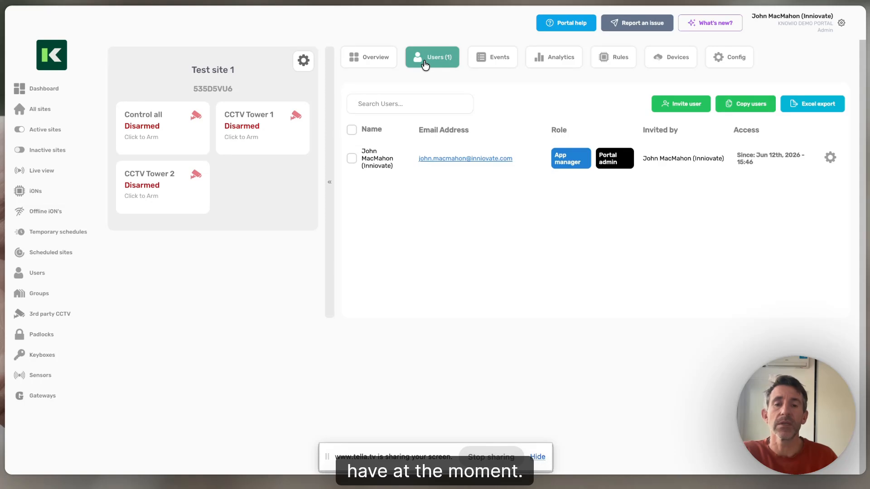
pyautogui.click(493, 59)
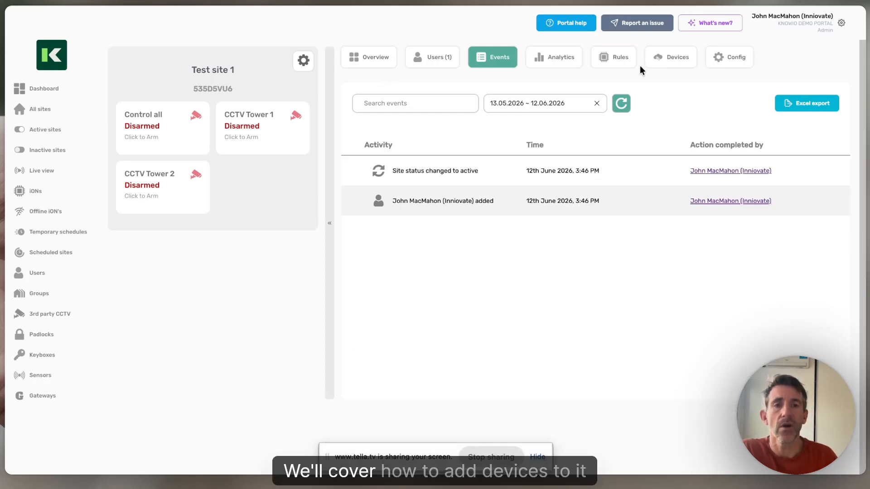
pyautogui.click(665, 58)
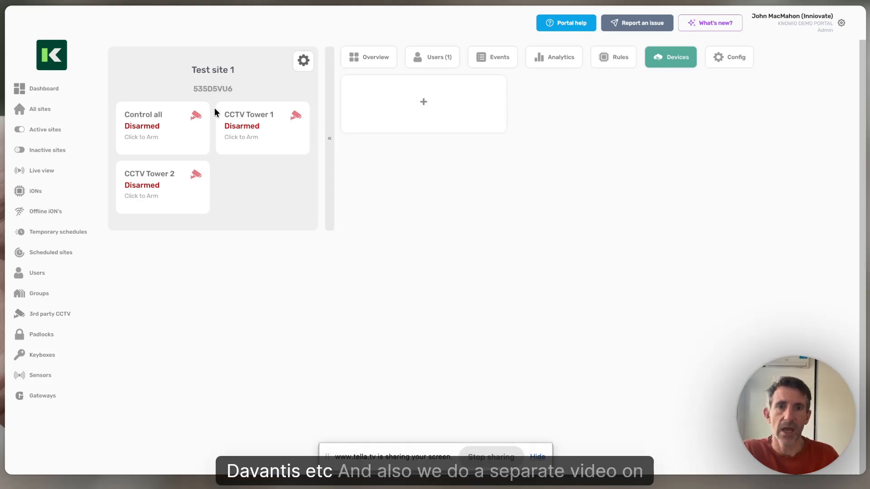
pyautogui.click(608, 65)
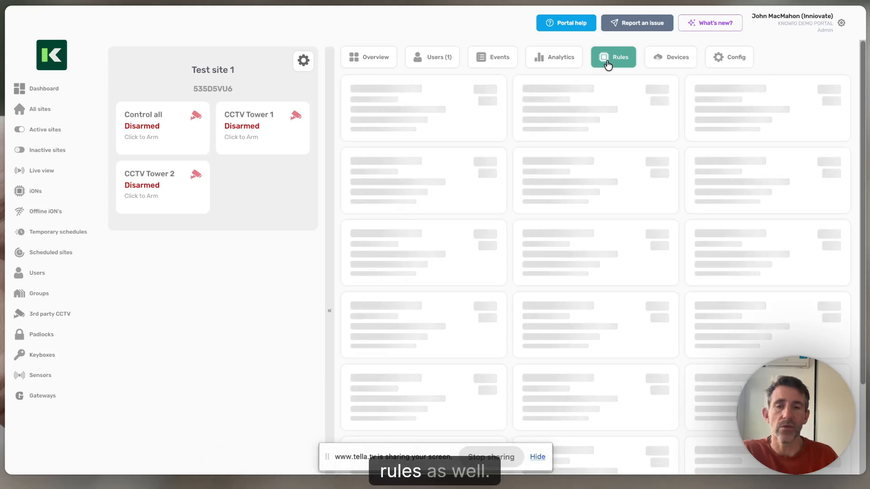